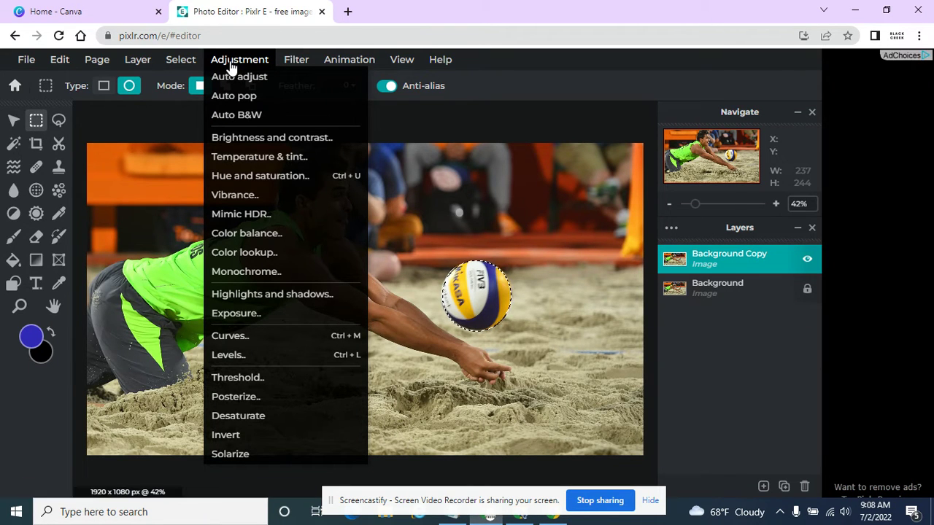
# Close the Adjustment menu and zoom in to about 112% around the circled volleyball.
pyautogui.click(232, 65)
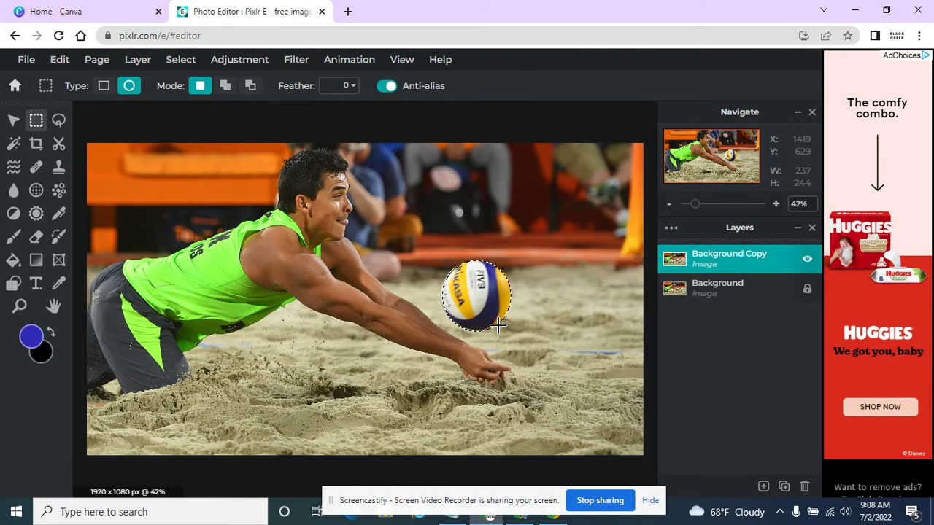
pyautogui.scroll(2, 550, 356)
pyautogui.scroll(2, 551, 358)
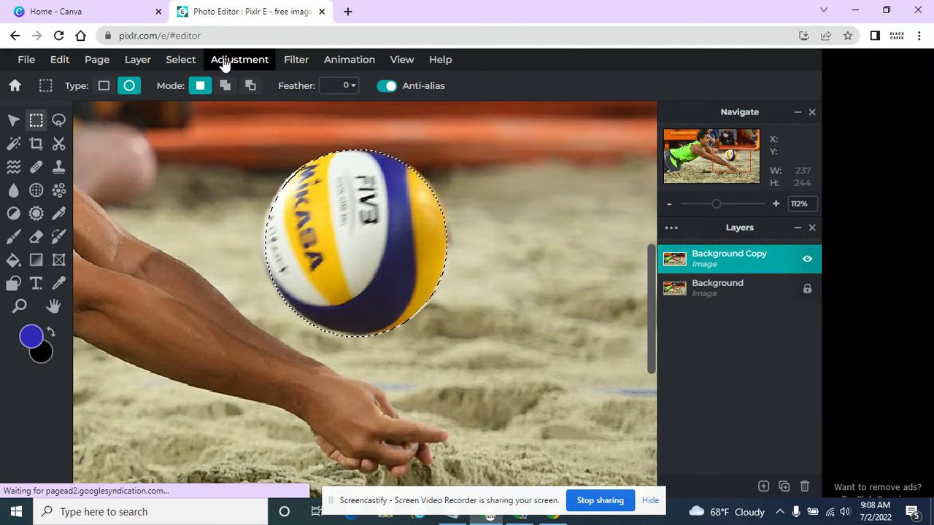
# Pan the view onto the volleyball, try Auto pop on it, then undo the change.
pyautogui.click(223, 63)
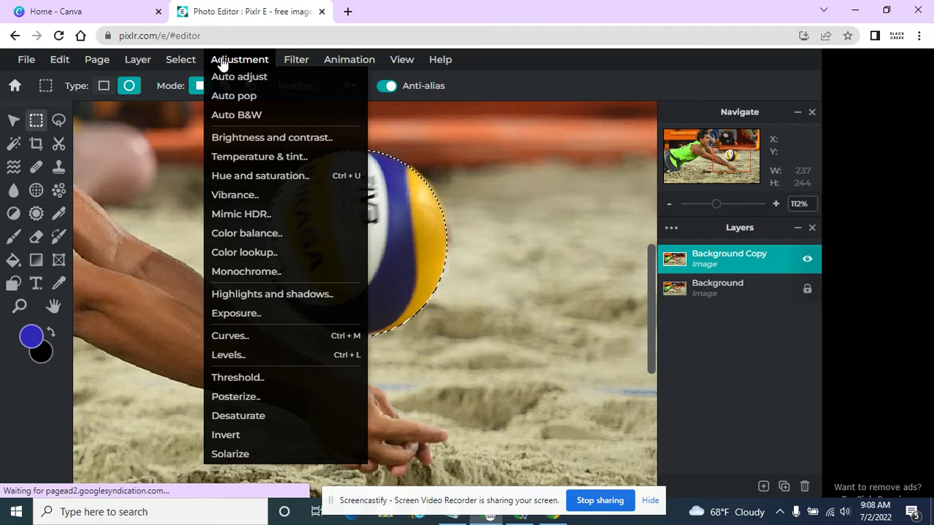
pyautogui.moveTo(718, 156); pyautogui.dragTo(709, 157)
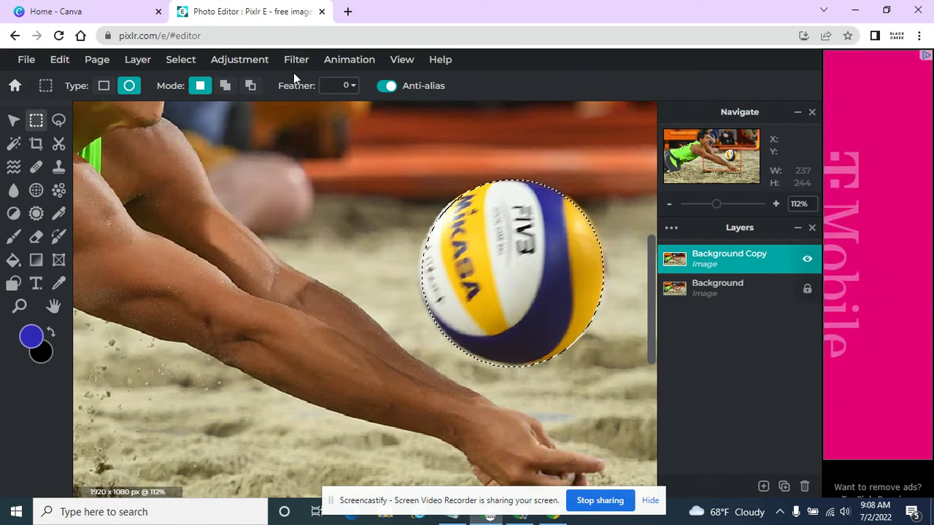
pyautogui.click(237, 60)
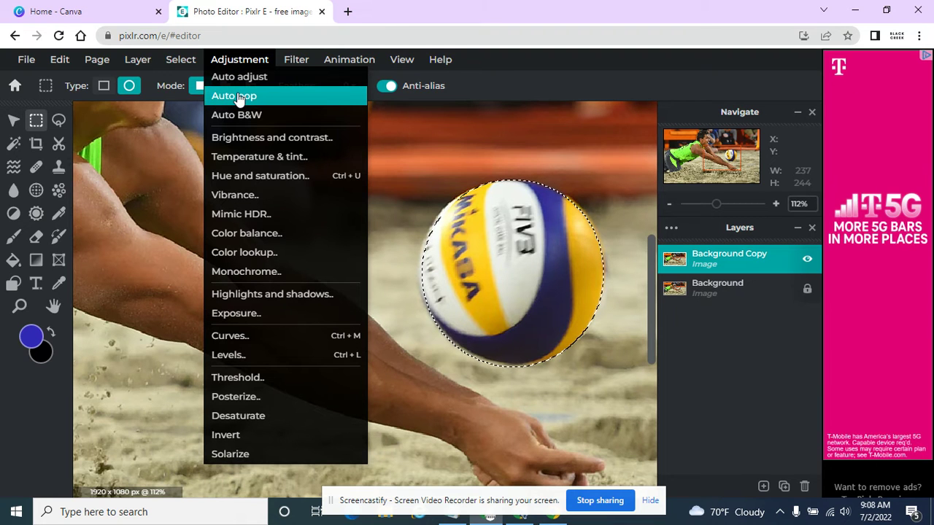
pyautogui.click(239, 96)
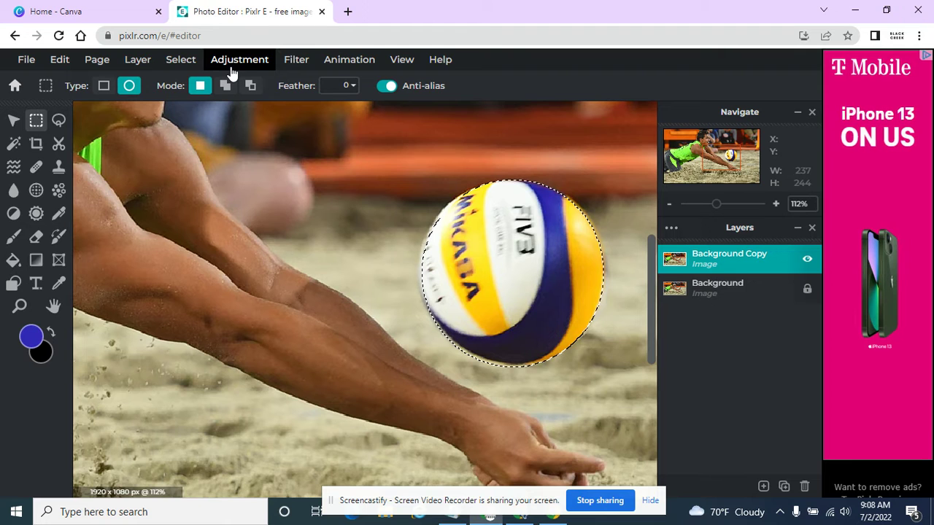
pyautogui.hotkey('ctrl', 'z')
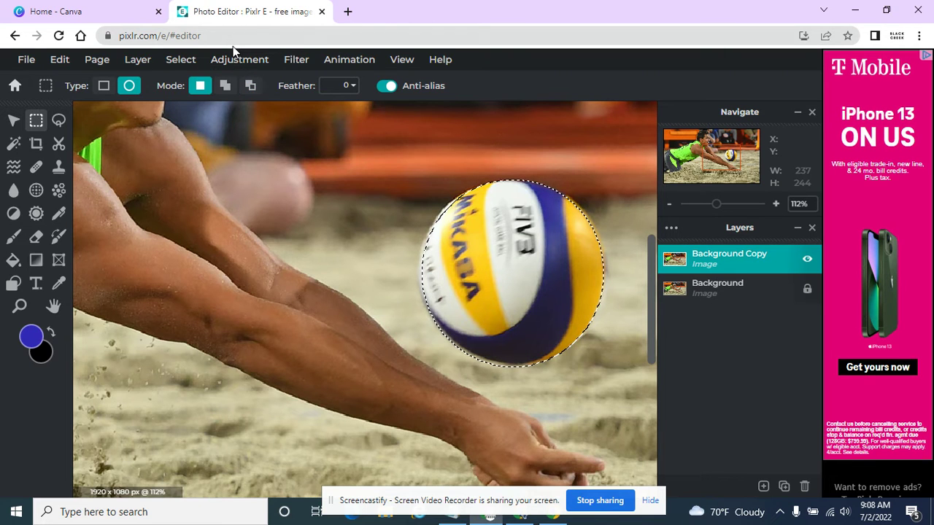
pyautogui.click(234, 60)
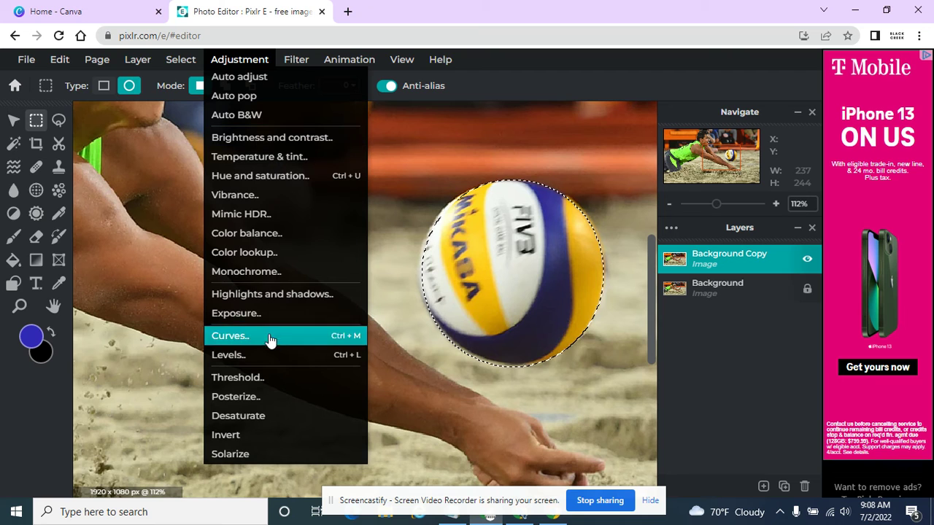
# Preview the volleyball posterized to 5 colours, with the Posterize dialog moved off the ball.
pyautogui.click(275, 396)
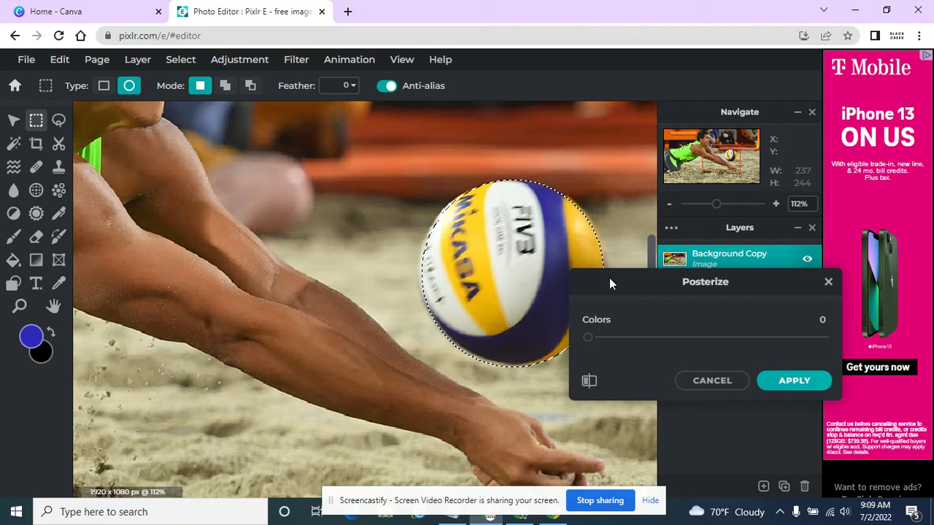
pyautogui.moveTo(609, 278); pyautogui.dragTo(666, 316)
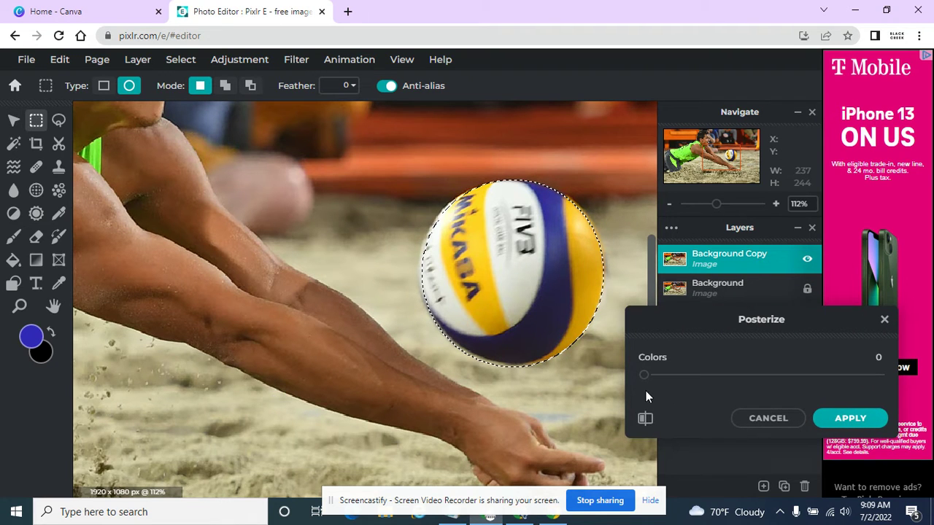
pyautogui.moveTo(646, 380); pyautogui.dragTo(688, 385)
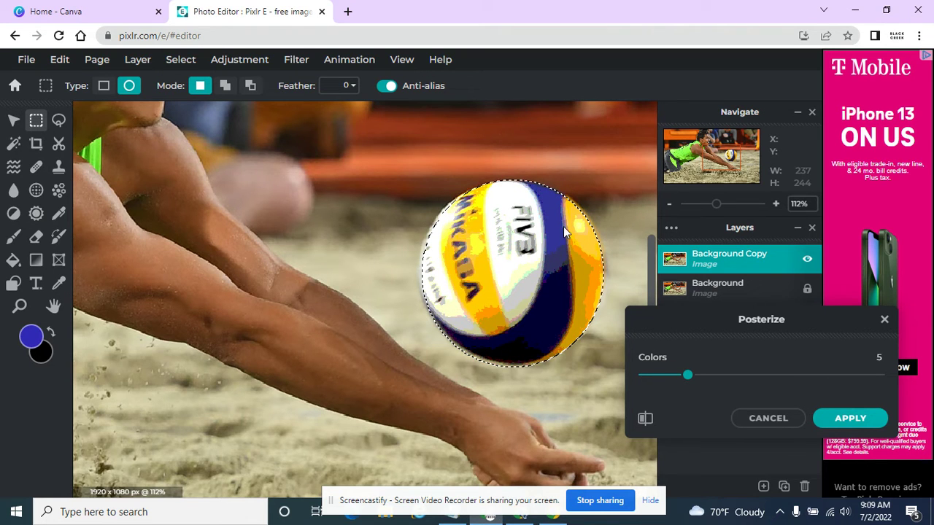
# Discard Posterize, try Vibrance at 58 on the ball and cancel it, then deselect.
pyautogui.click(754, 426)
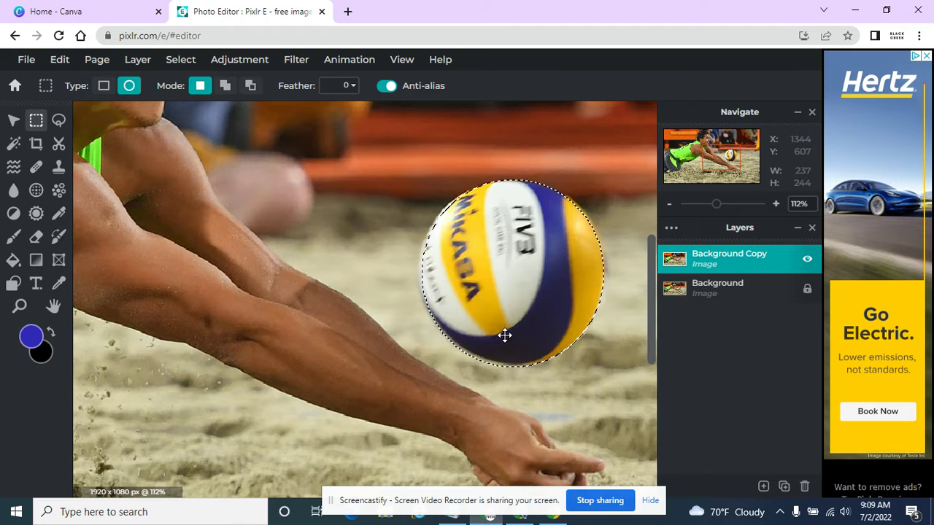
pyautogui.click(235, 60)
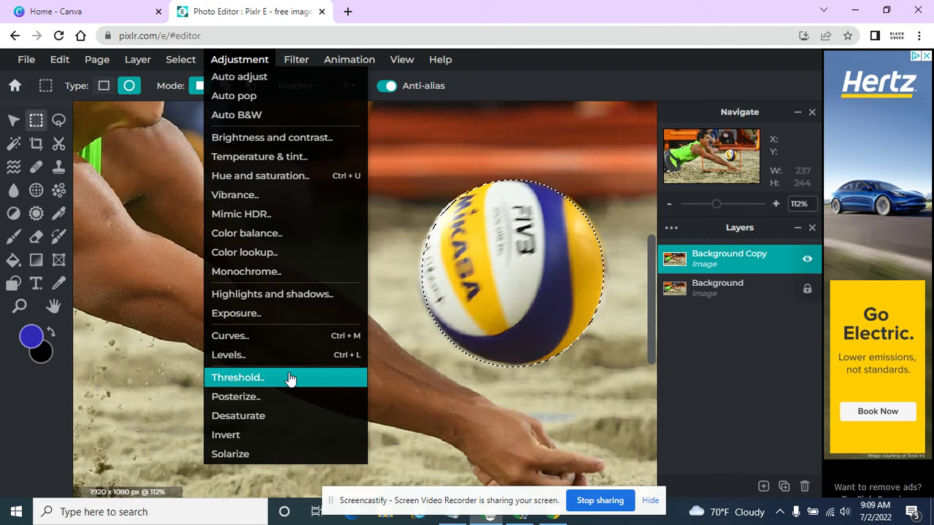
pyautogui.click(236, 196)
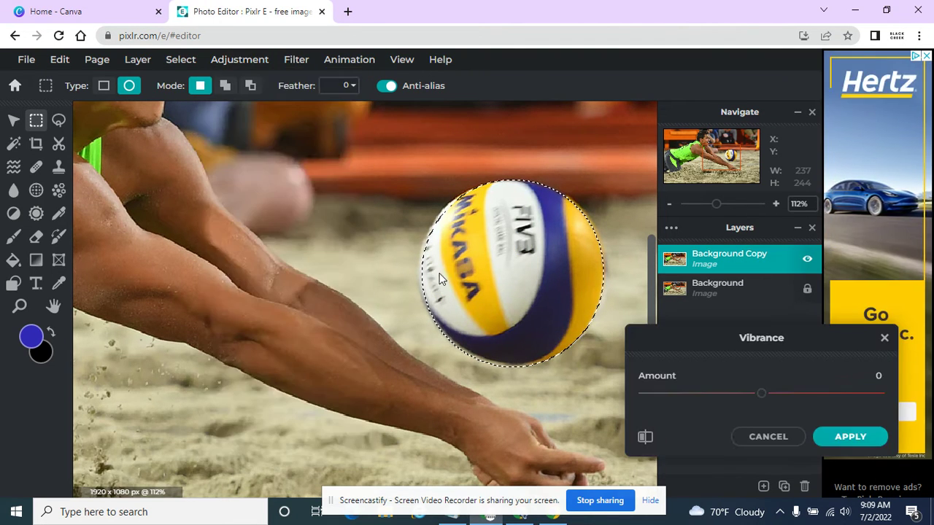
pyautogui.moveTo(760, 395); pyautogui.dragTo(834, 407)
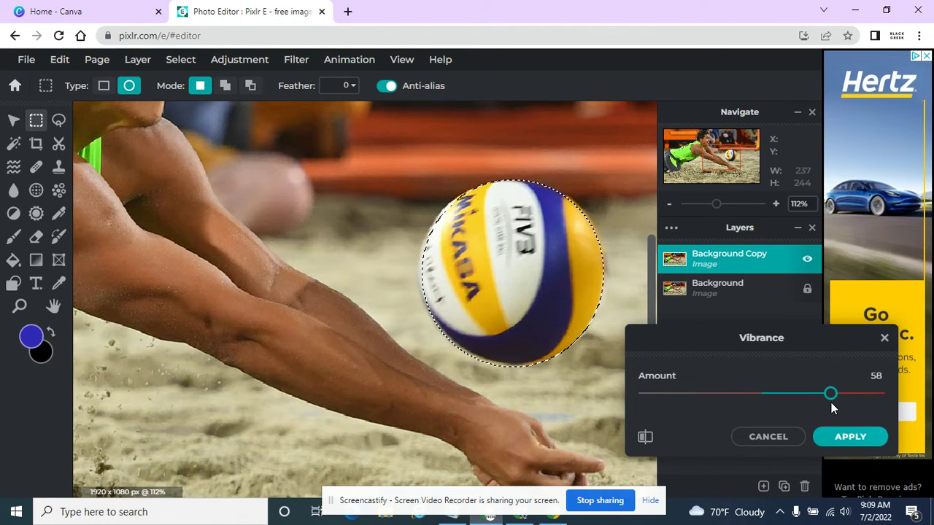
pyautogui.click(785, 437)
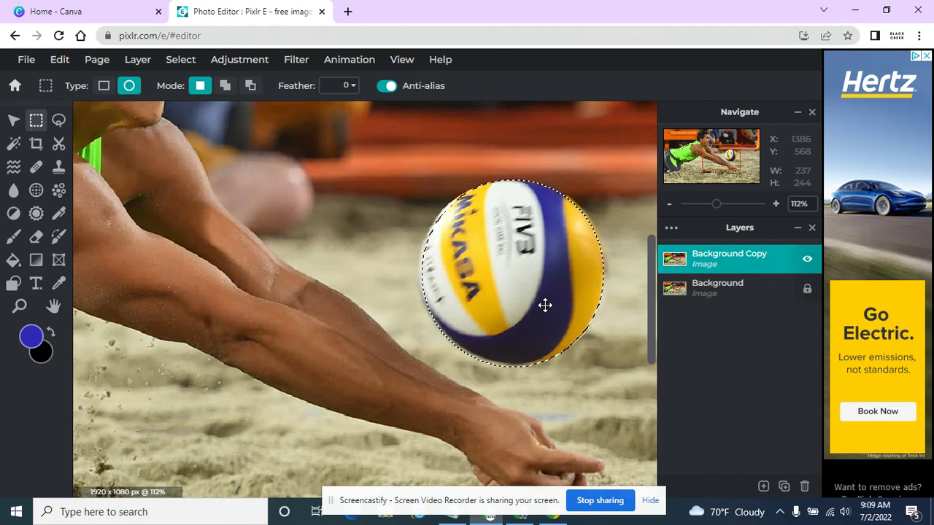
pyautogui.hotkey('ctrl', 'd')
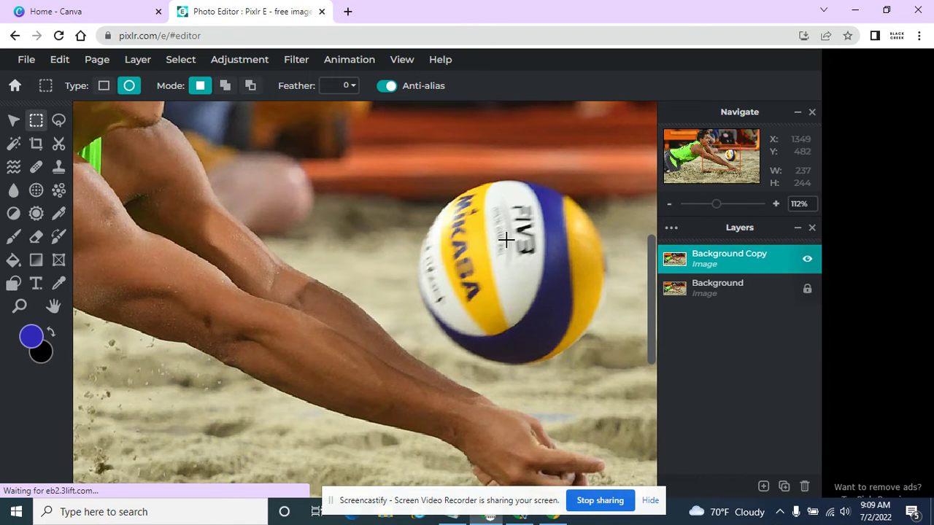
# Zoom out to 32% to show the whole photo and open the Levels dialog.
pyautogui.scroll(-5, 507, 240)
pyautogui.scroll(-2, 448, 242)
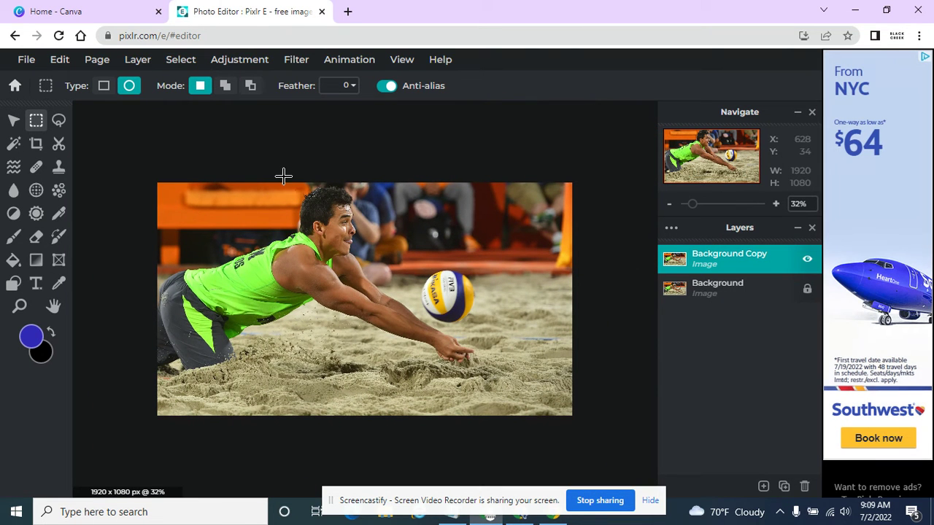
pyautogui.click(238, 62)
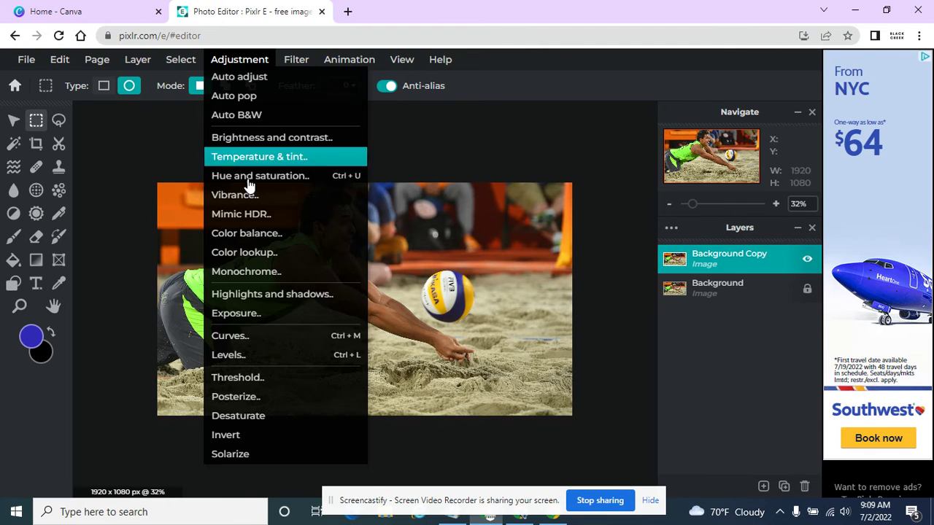
pyautogui.click(269, 356)
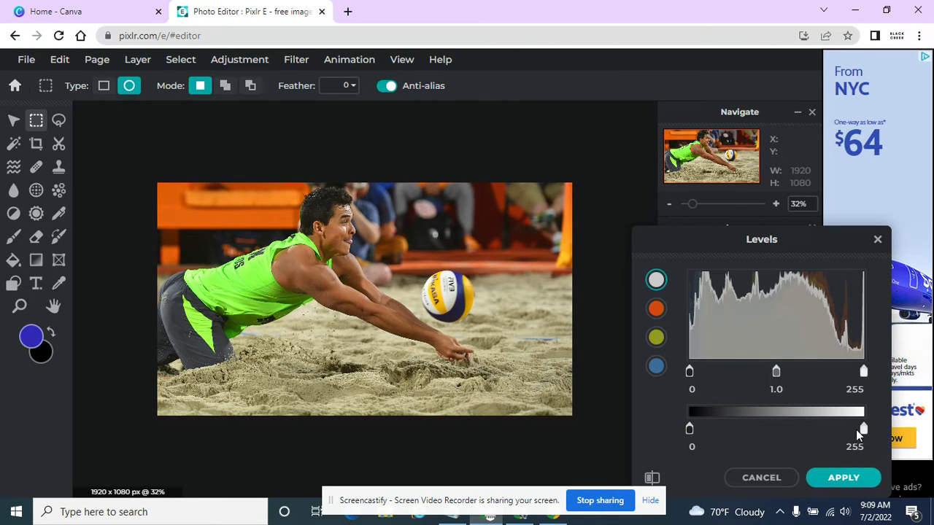
# Test the RGB output levels, then set the overall Levels midtone to 0.8.
pyautogui.moveTo(862, 434)
pyautogui.mouseDown()
pyautogui.moveTo(777, 433)
pyautogui.moveTo(864, 436)
pyautogui.mouseUp()
pyautogui.moveTo(691, 436)
pyautogui.mouseDown()
pyautogui.moveTo(734, 431)
pyautogui.moveTo(652, 438)
pyautogui.moveTo(701, 437)
pyautogui.moveTo(687, 436)
pyautogui.mouseUp()
pyautogui.moveTo(781, 375)
pyautogui.mouseDown()
pyautogui.moveTo(792, 373)
pyautogui.moveTo(759, 372)
pyautogui.moveTo(767, 378)
pyautogui.mouseUp()
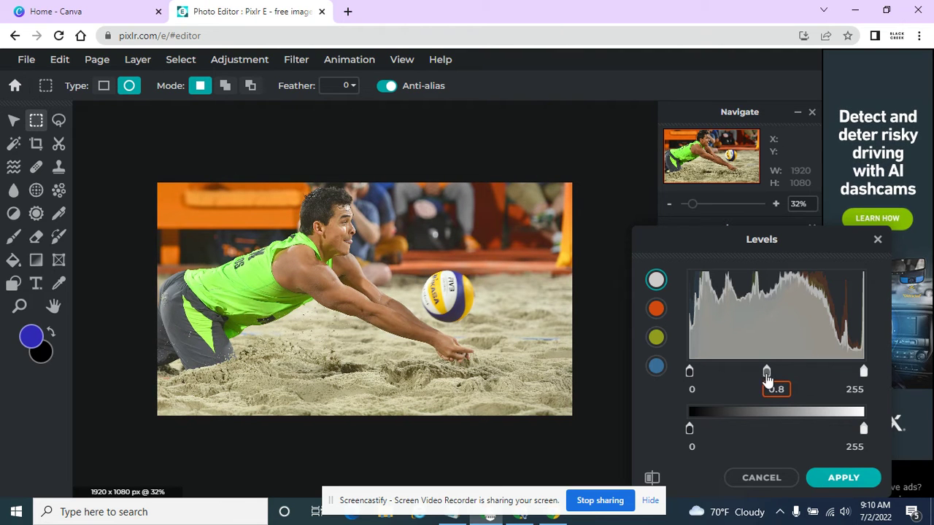
# Set the red channel's input levels to 17, 1.2 and 247.
pyautogui.click(656, 309)
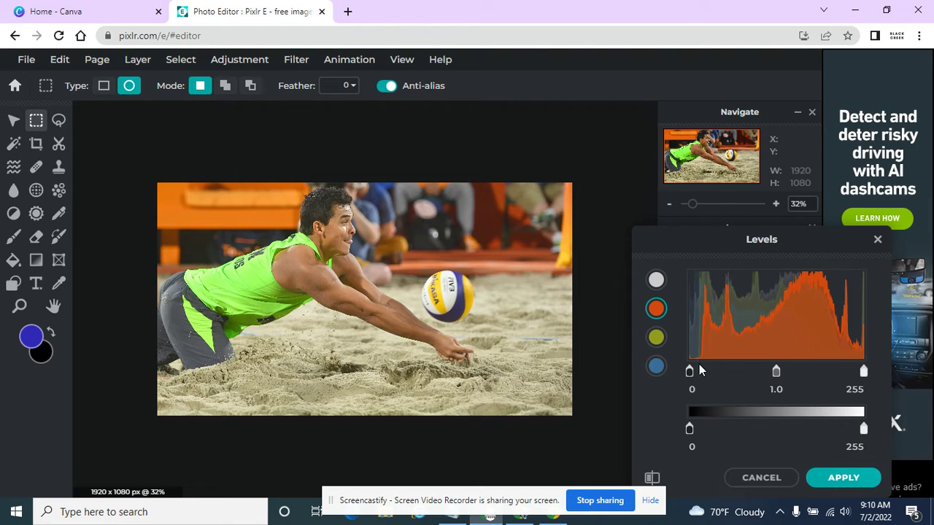
pyautogui.moveTo(692, 376); pyautogui.dragTo(703, 377)
pyautogui.moveTo(784, 378)
pyautogui.mouseDown()
pyautogui.moveTo(757, 379)
pyautogui.moveTo(796, 382)
pyautogui.moveTo(785, 381)
pyautogui.mouseUp()
pyautogui.moveTo(864, 378); pyautogui.dragTo(855, 381)
# Set the green channel's input levels to 12, 0.8 and 212.
pyautogui.click(653, 340)
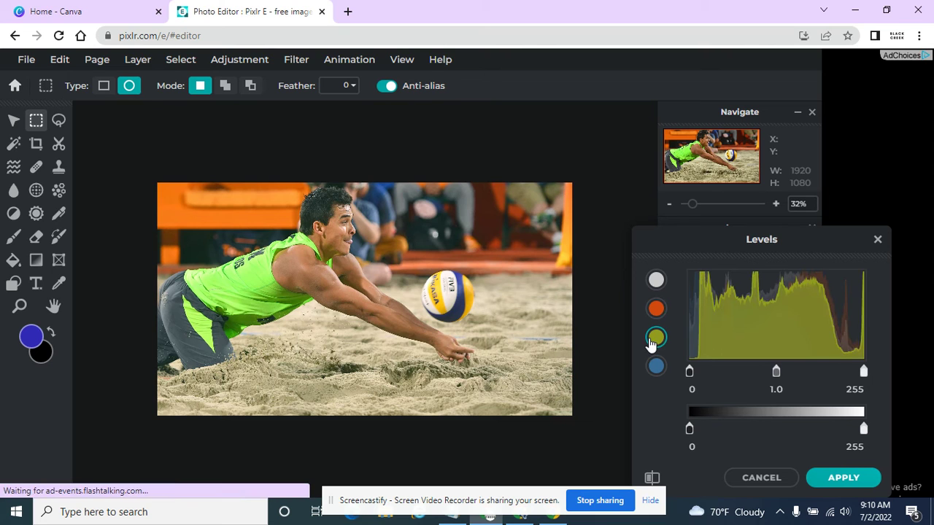
pyautogui.moveTo(690, 375); pyautogui.dragTo(699, 379)
pyautogui.moveTo(780, 373); pyautogui.dragTo(774, 372)
pyautogui.moveTo(867, 381)
pyautogui.mouseDown()
pyautogui.moveTo(838, 381)
pyautogui.moveTo(868, 375)
pyautogui.mouseUp()
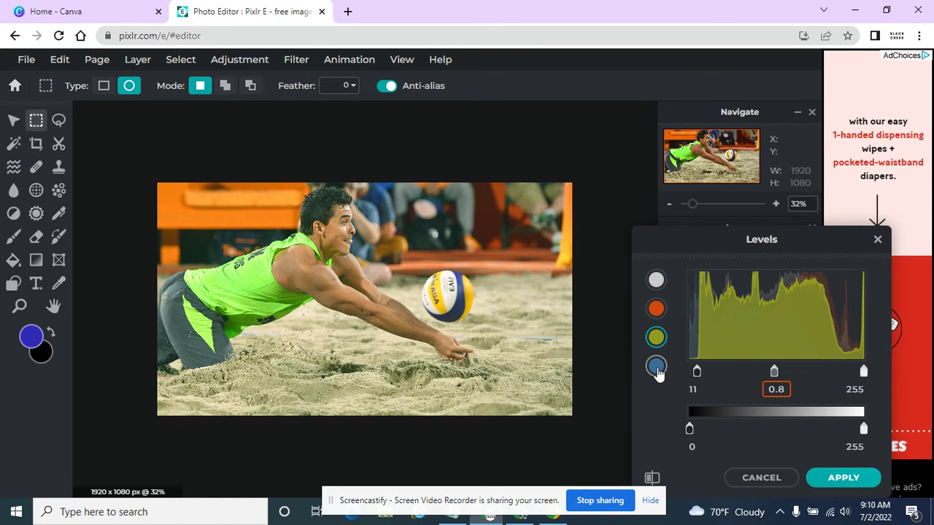
# Set the blue channel's input levels to 8, 1.5 and 213 with output black 41.
pyautogui.click(656, 366)
pyautogui.moveTo(864, 380); pyautogui.dragTo(818, 380)
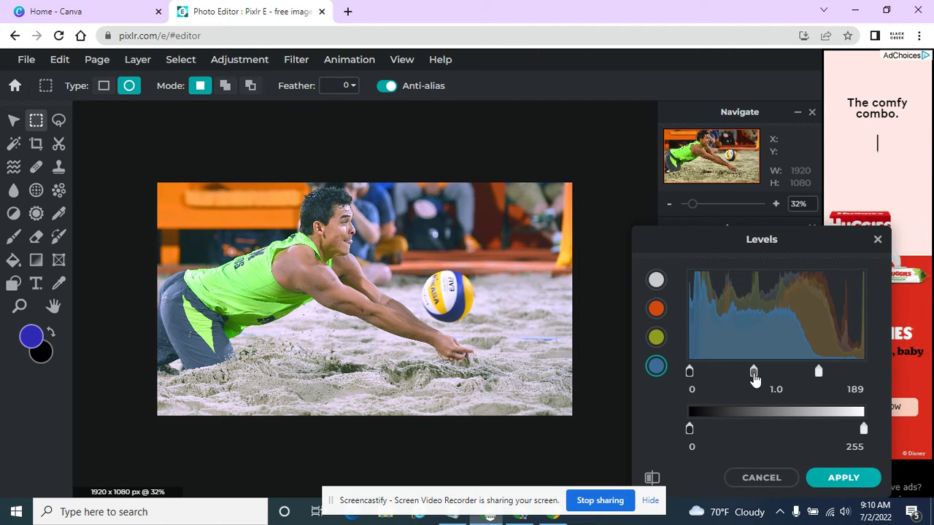
pyautogui.moveTo(754, 372)
pyautogui.mouseDown()
pyautogui.moveTo(780, 374)
pyautogui.moveTo(762, 374)
pyautogui.moveTo(768, 379)
pyautogui.mouseUp()
pyautogui.moveTo(691, 373); pyautogui.dragTo(706, 377)
pyautogui.moveTo(821, 376); pyautogui.dragTo(838, 380)
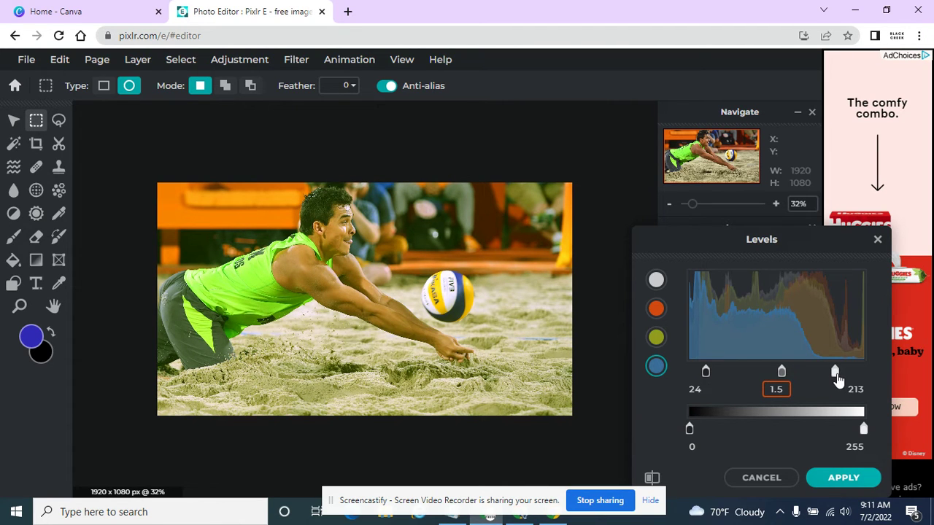
pyautogui.moveTo(706, 372); pyautogui.dragTo(696, 373)
pyautogui.moveTo(692, 435); pyautogui.dragTo(709, 435)
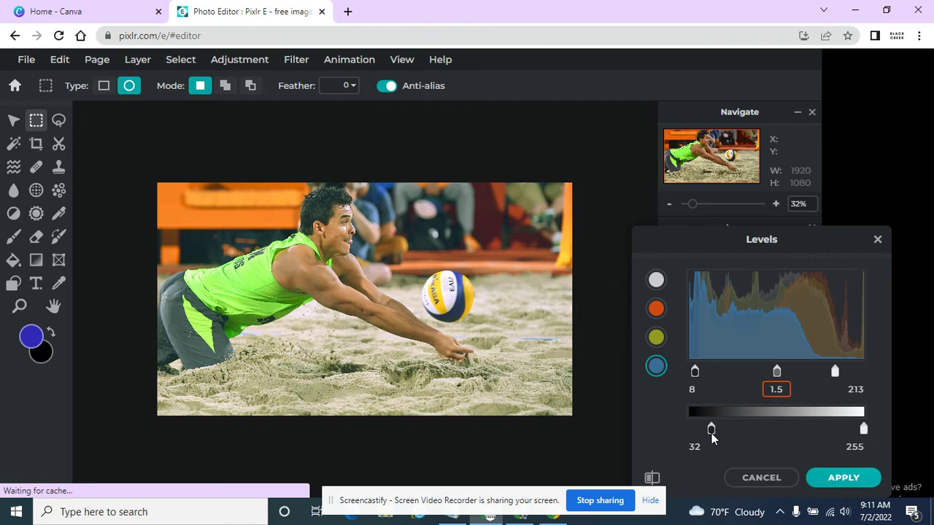
pyautogui.moveTo(715, 429); pyautogui.dragTo(719, 433)
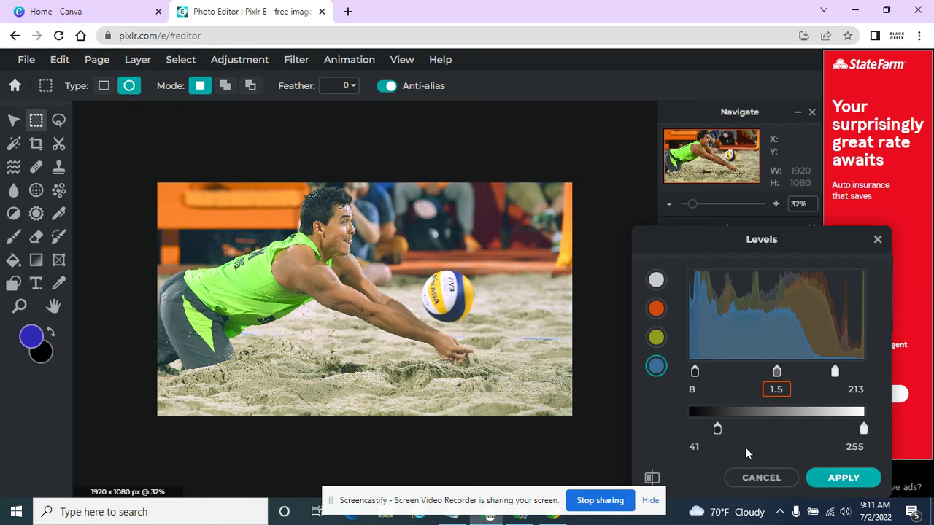
# Discard the Levels changes, then try Auto adjust on the photo and undo it.
pyautogui.click(774, 478)
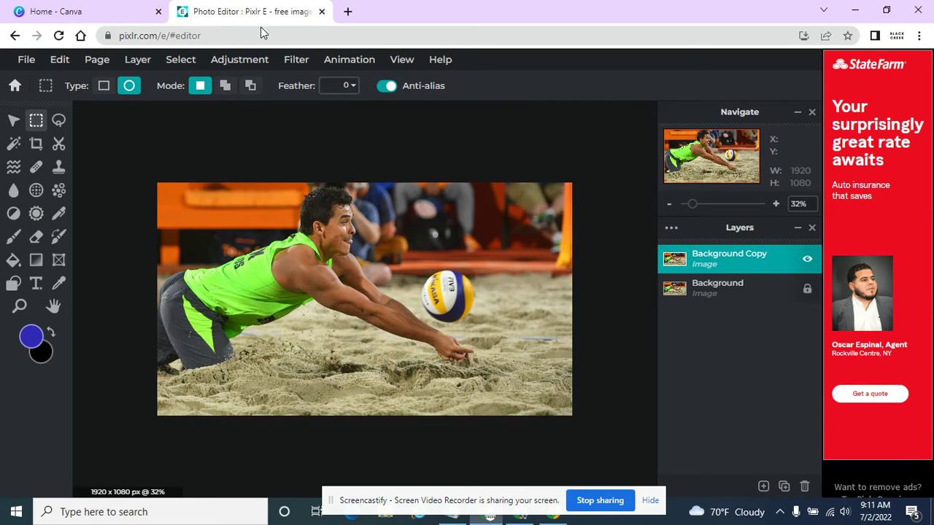
pyautogui.click(248, 60)
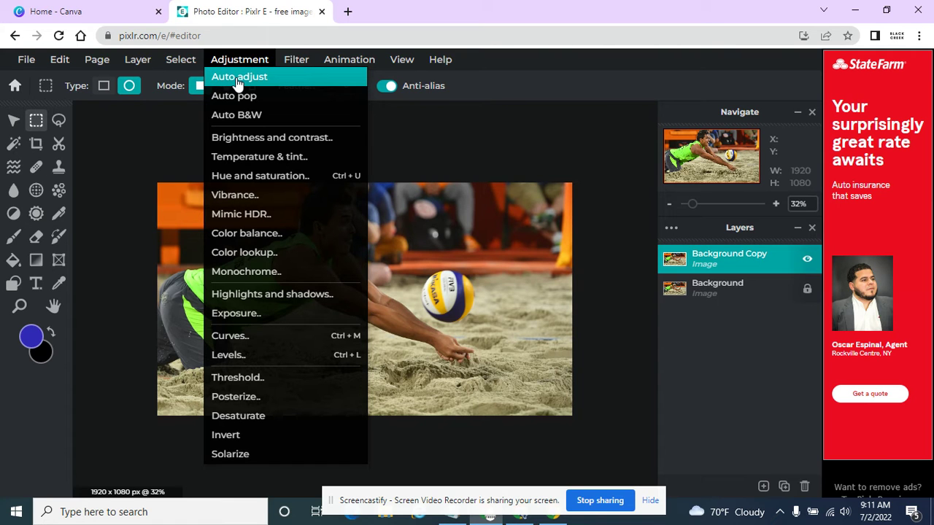
pyautogui.click(236, 82)
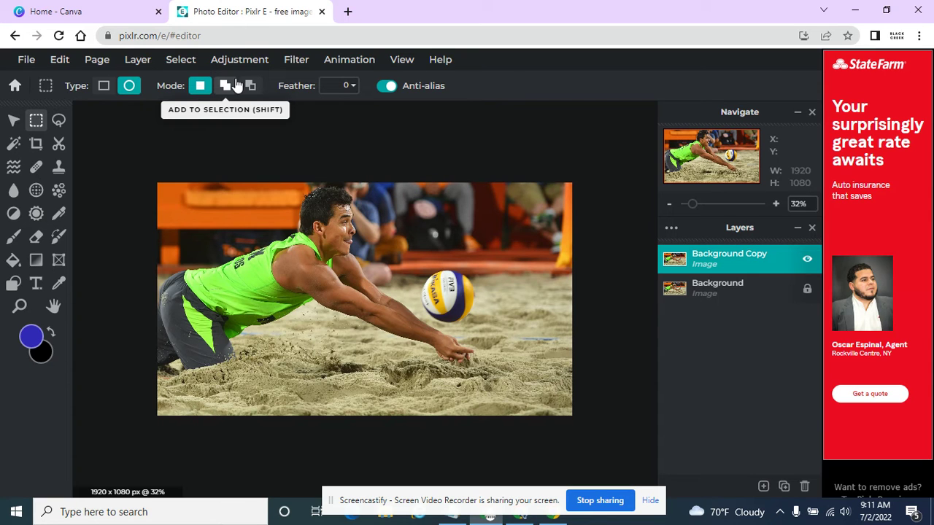
pyautogui.hotkey('ctrl', 'z')
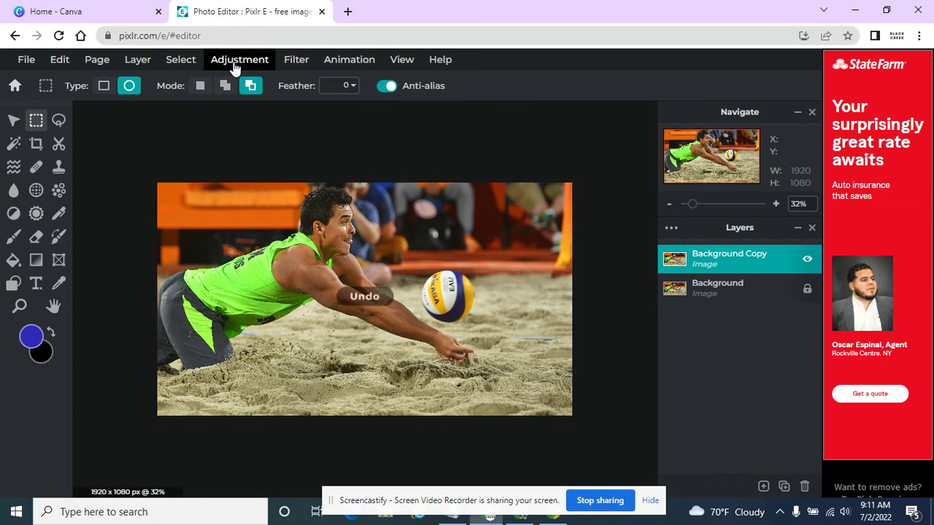
# Try Auto B&W on the photo, undo it, and reopen the Adjustment menu.
pyautogui.click(235, 60)
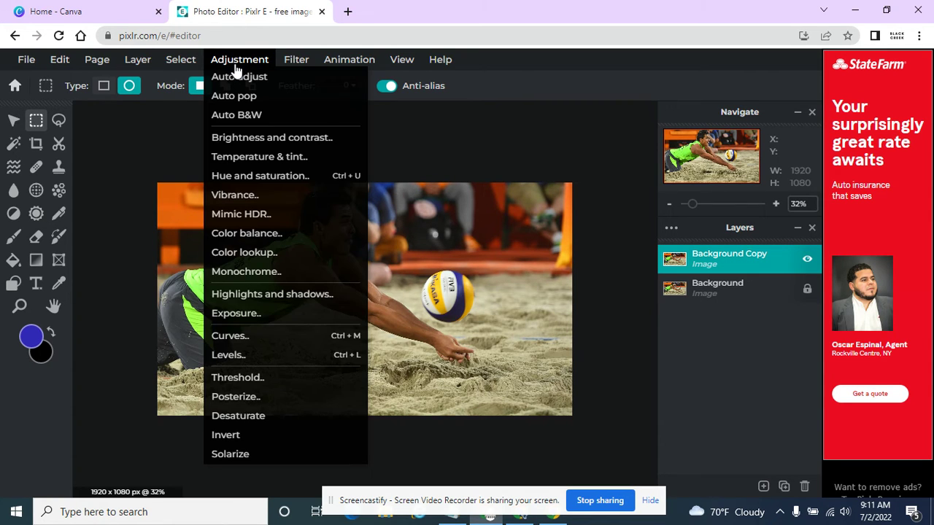
pyautogui.click(251, 115)
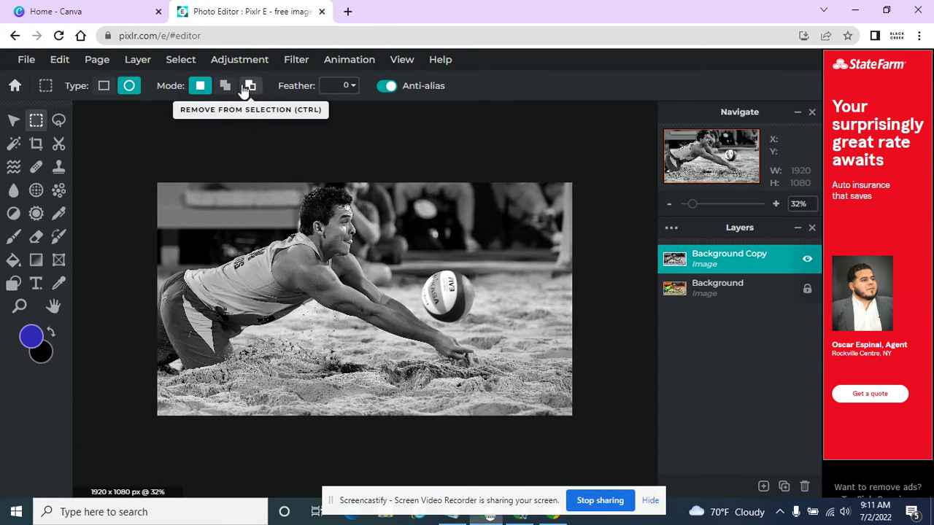
pyautogui.hotkey('ctrl', 'z')
pyautogui.click(235, 60)
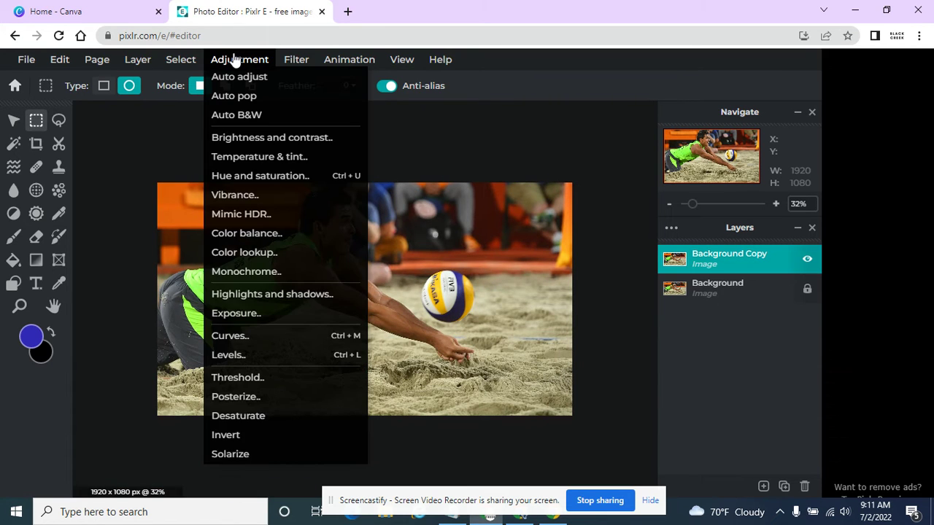
# Open Color balance and try a red shift on shadows, then return to midtones.
pyautogui.click(295, 234)
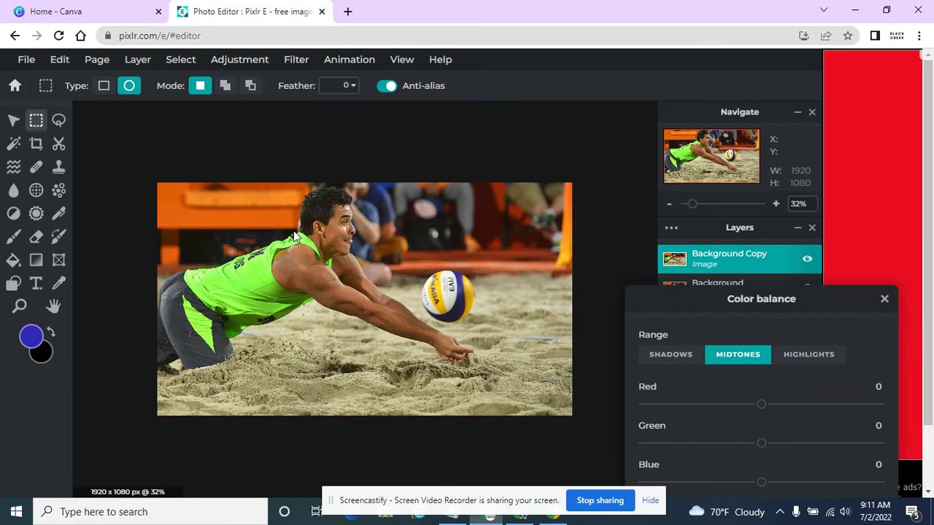
pyautogui.click(675, 358)
pyautogui.moveTo(763, 408); pyautogui.dragTo(732, 412)
pyautogui.click(738, 356)
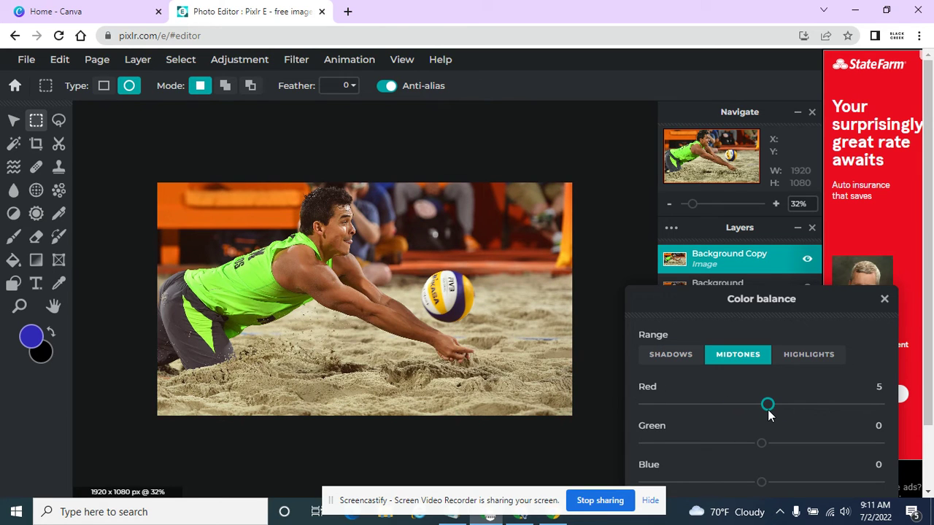
# Set the highlights to Red 4 and Green 4 and apply the Color balance.
pyautogui.click(798, 358)
pyautogui.moveTo(769, 413)
pyautogui.mouseDown()
pyautogui.moveTo(808, 411)
pyautogui.moveTo(746, 414)
pyautogui.moveTo(767, 411)
pyautogui.mouseUp()
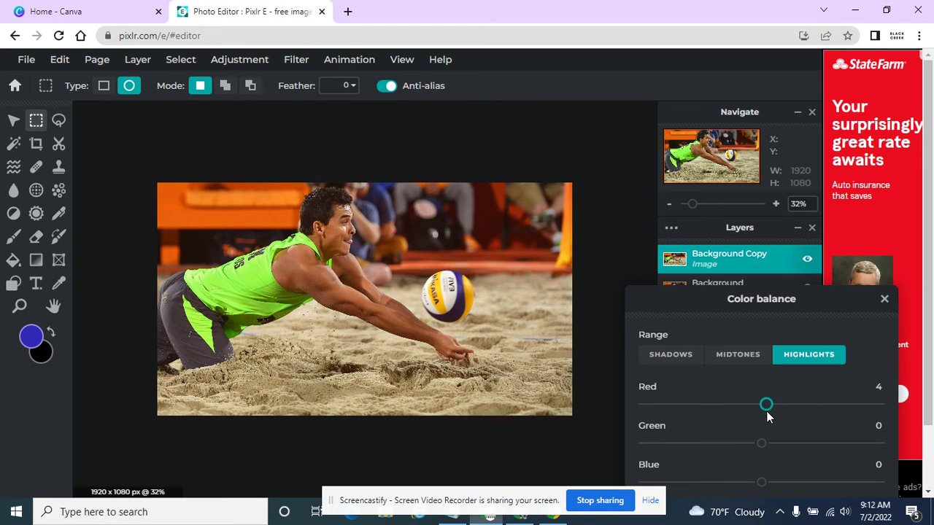
pyautogui.moveTo(762, 443); pyautogui.dragTo(767, 445)
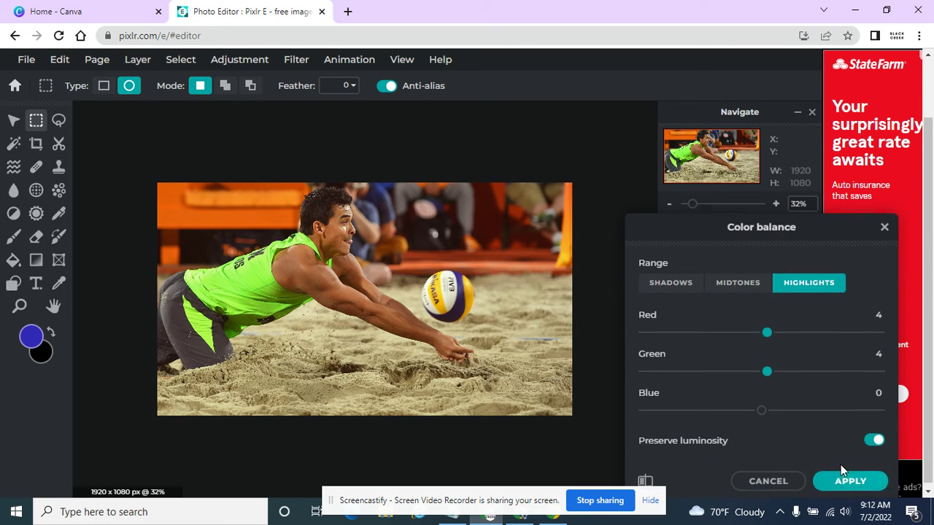
pyautogui.click(849, 476)
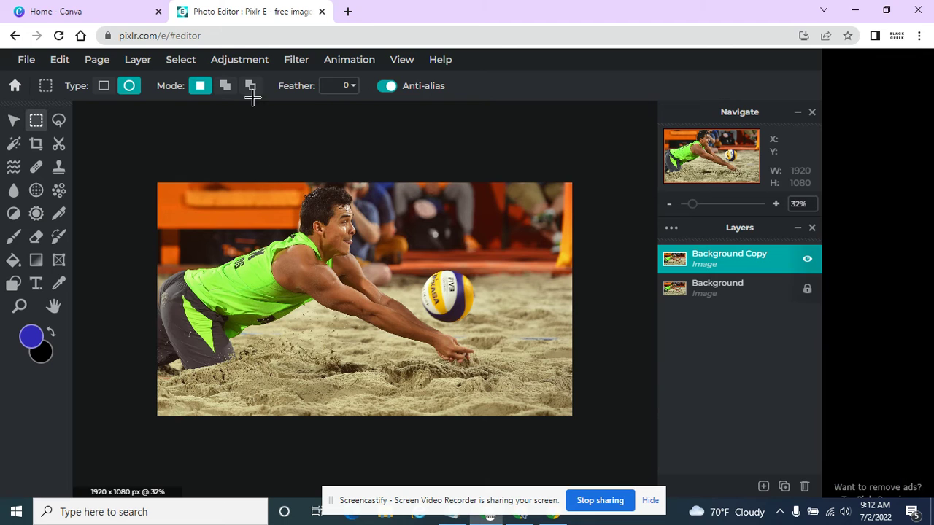
# Open Curves and bend the overall RGB curve with one added control point.
pyautogui.click(247, 62)
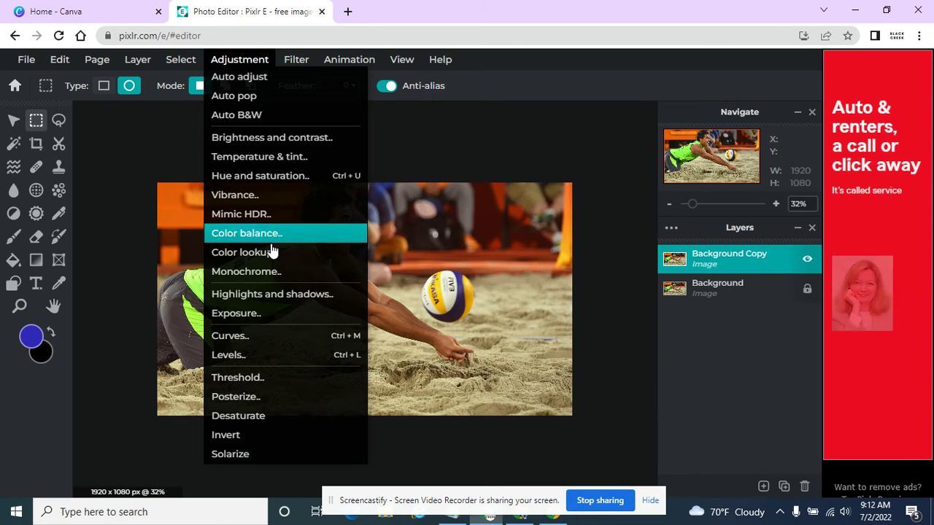
pyautogui.click(257, 339)
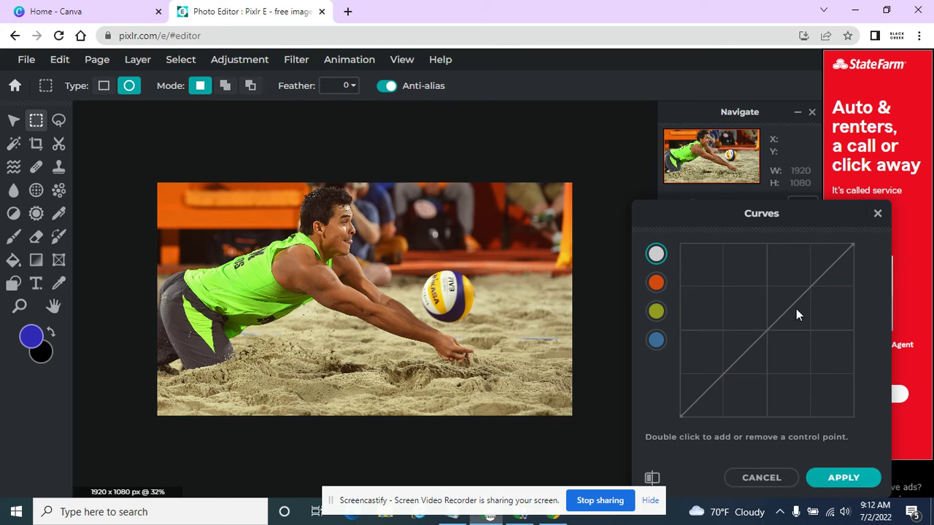
pyautogui.doubleClick(716, 378)
pyautogui.moveTo(716, 377); pyautogui.dragTo(699, 390)
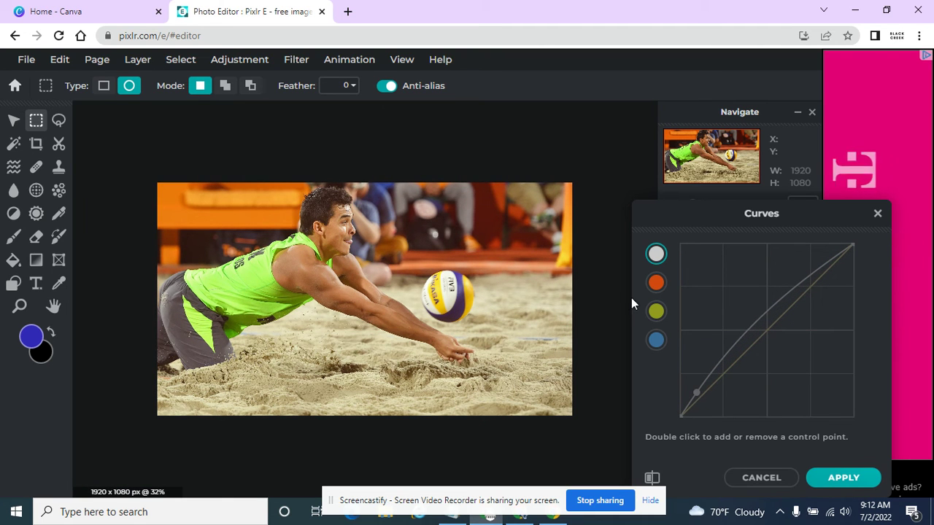
# Bend the red channel curve with one midtone control point and apply Curves.
pyautogui.click(656, 283)
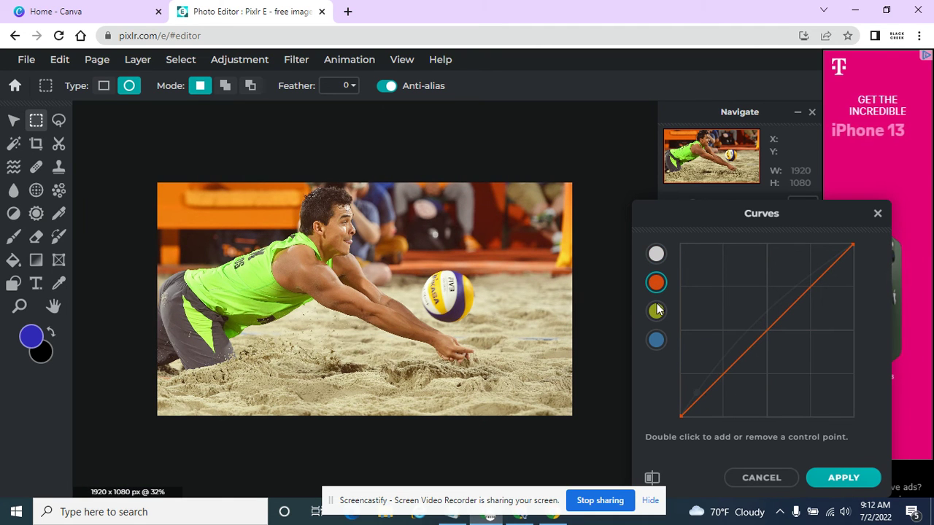
pyautogui.doubleClick(753, 347)
pyautogui.moveTo(752, 347)
pyautogui.mouseDown()
pyautogui.moveTo(766, 359)
pyautogui.moveTo(743, 345)
pyautogui.moveTo(750, 352)
pyautogui.moveTo(720, 377)
pyautogui.moveTo(743, 353)
pyautogui.mouseUp()
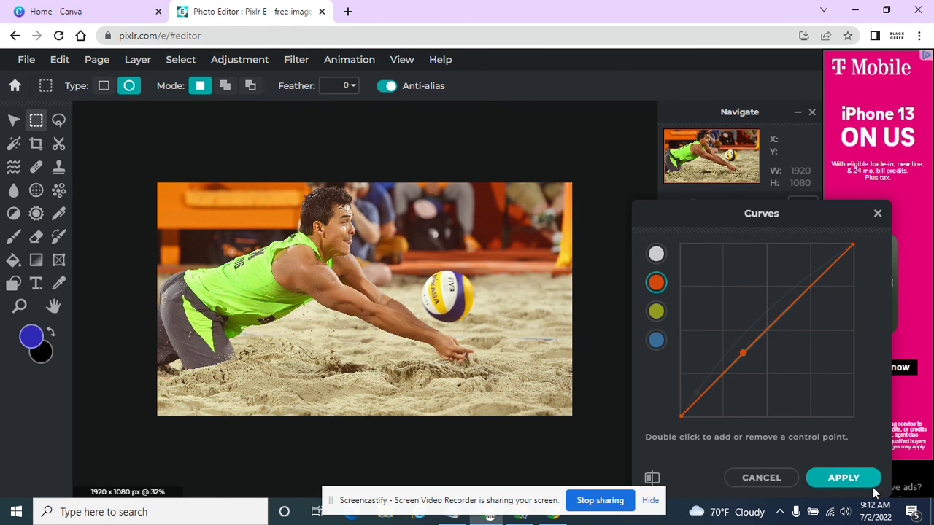
pyautogui.click(788, 480)
# Open the Adjustment menu to pick the next adjustment for the volleyball photo.
pyautogui.click(227, 62)
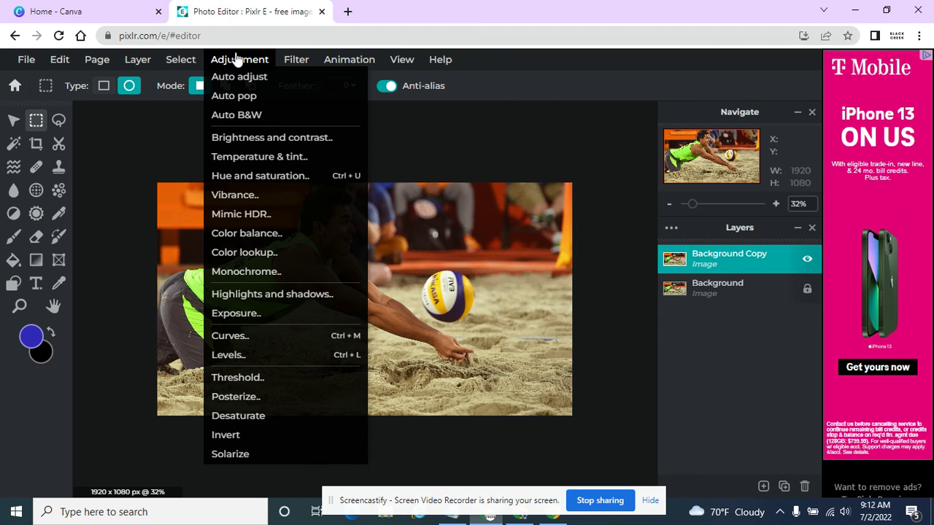